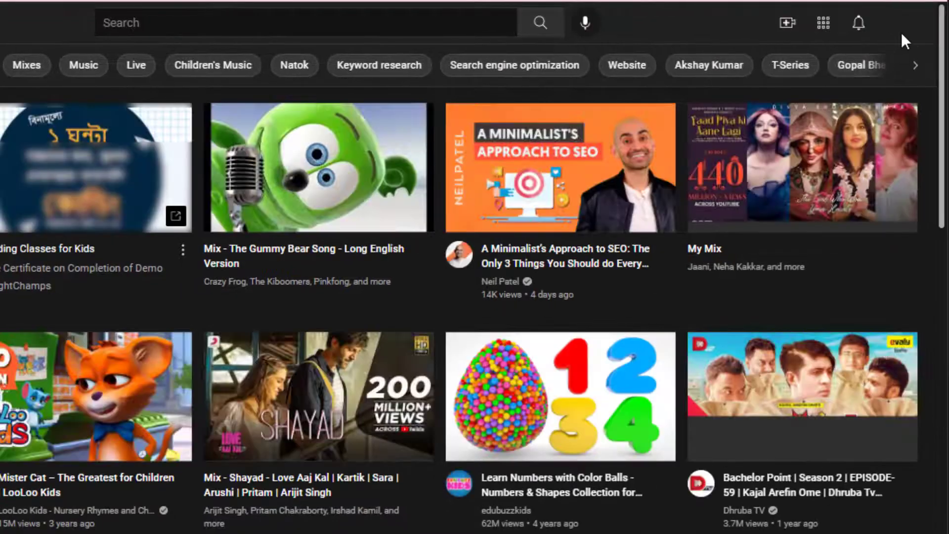
left_click(902, 30)
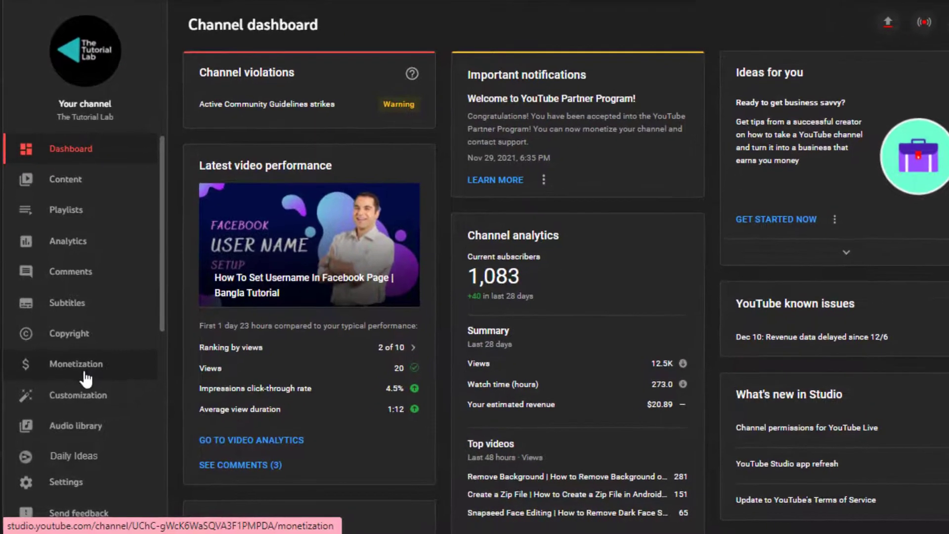
left_click(70, 376)
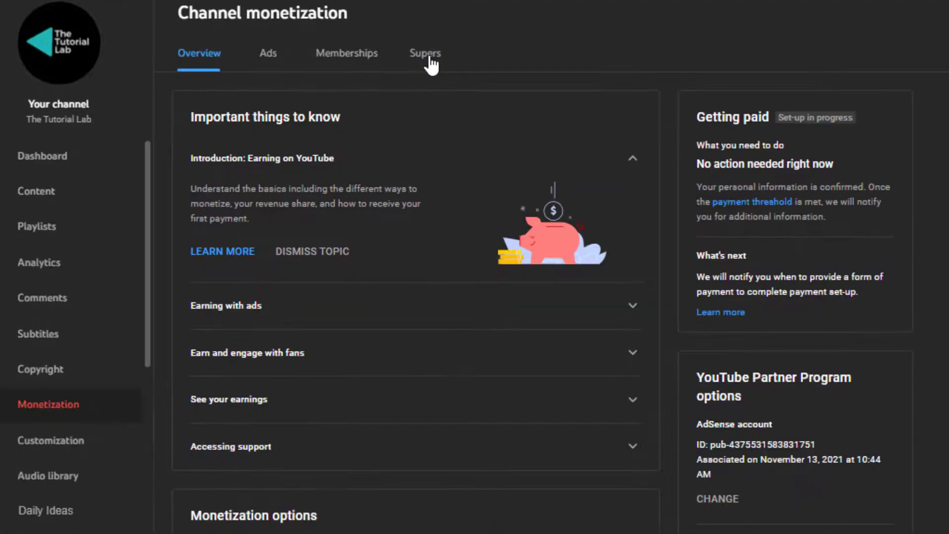
Switch to the Supers monetization section for Super Chat and Super Stickers
left_click(436, 60)
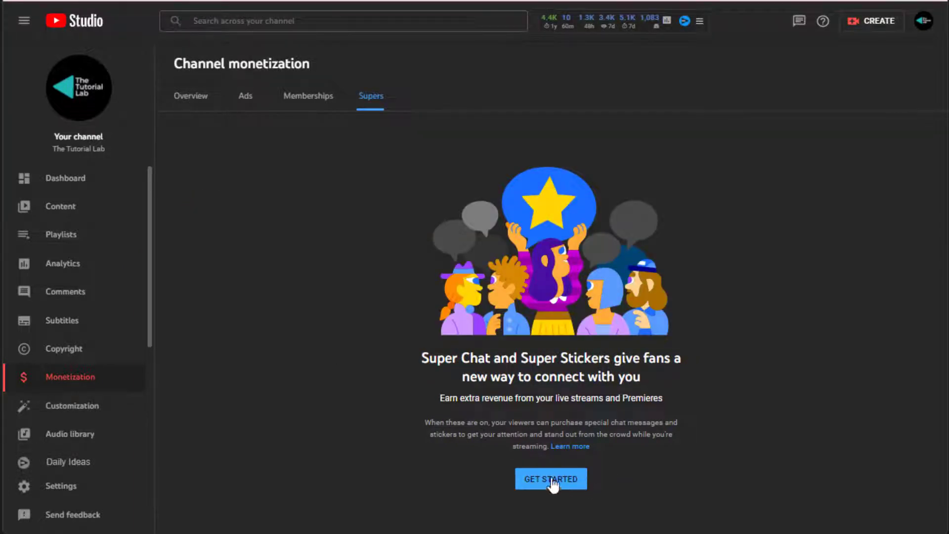
Start the Super Chat and Super Stickers setup, bringing up the Paid Features agreement
left_click(539, 478)
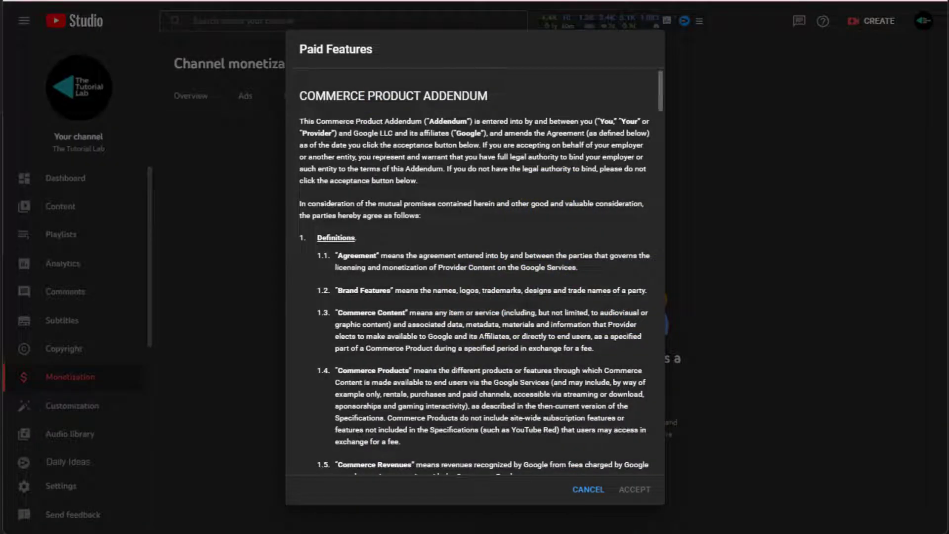
scroll(422, 159, "down", 1)
scroll(421, 159, "down", 3)
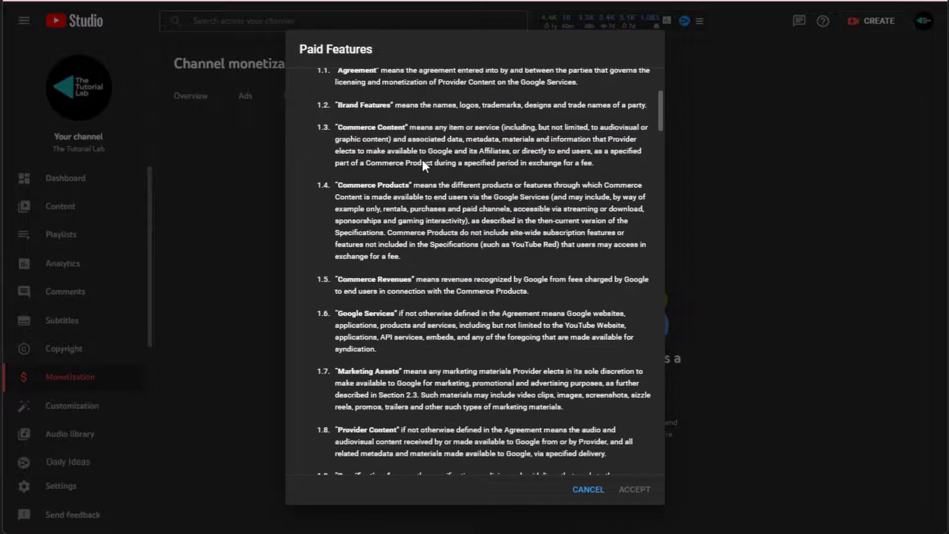
scroll(422, 160, "down", 4)
scroll(422, 160, "down", 1)
scroll(416, 175, "down", 2)
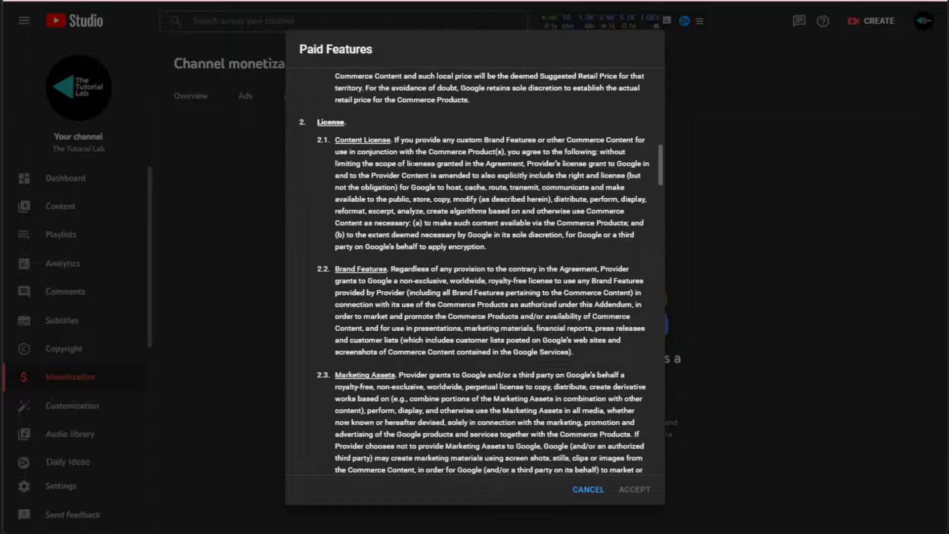
scroll(412, 185, "down", 1)
scroll(413, 186, "down", 2)
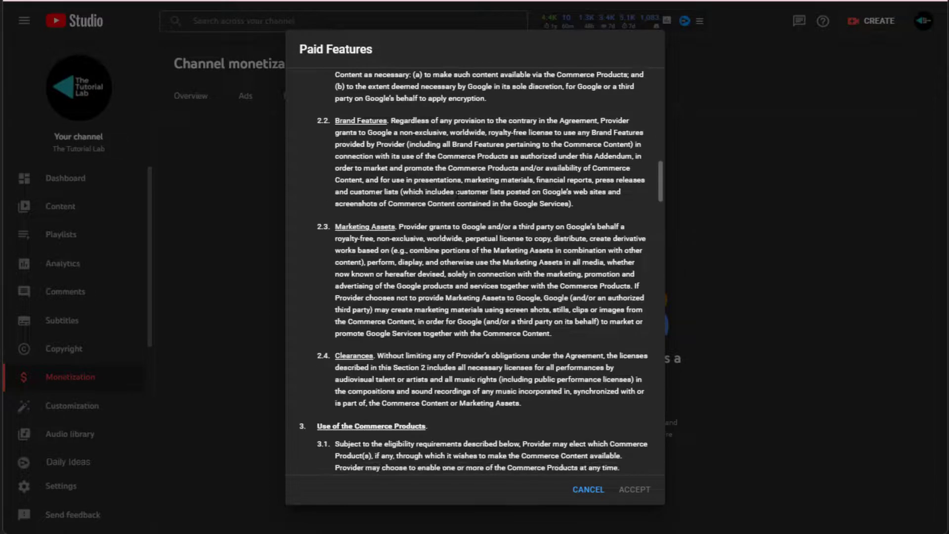
scroll(455, 192, "down", 4)
scroll(455, 192, "down", 4)
scroll(456, 192, "down", 1)
scroll(455, 193, "down", 4)
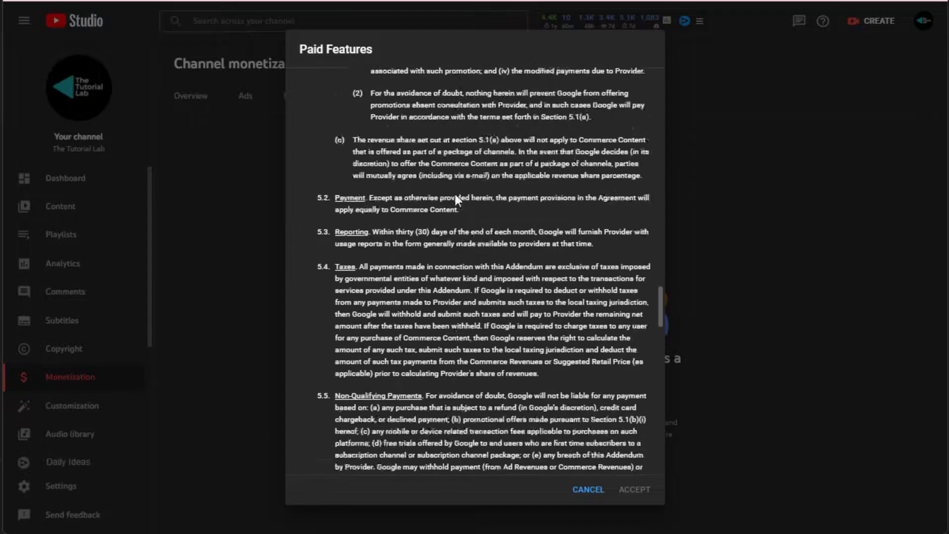
scroll(456, 195, "down", 4)
scroll(456, 195, "down", 4)
scroll(455, 196, "down", 4)
scroll(455, 195, "down", 3)
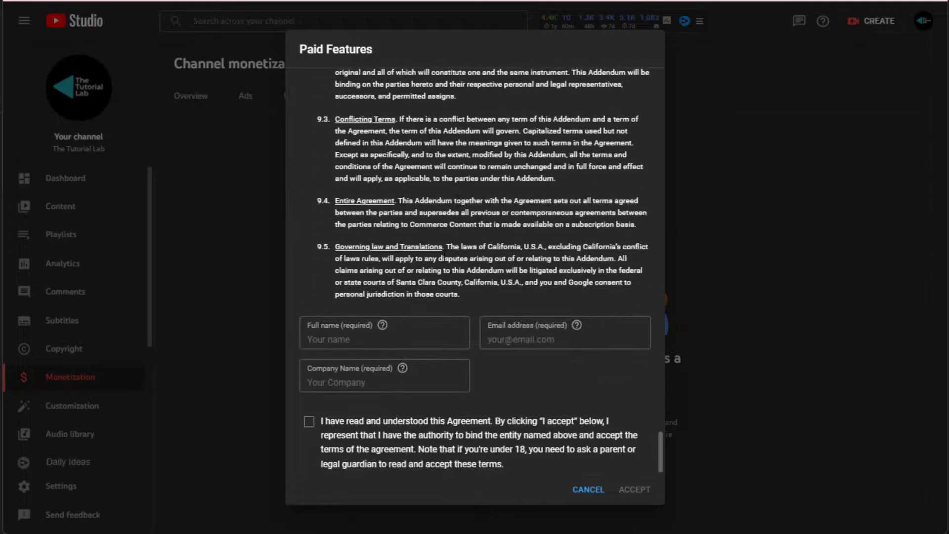
Enter the full name, email address and company name in the agreement's signer fields
left_click(367, 340)
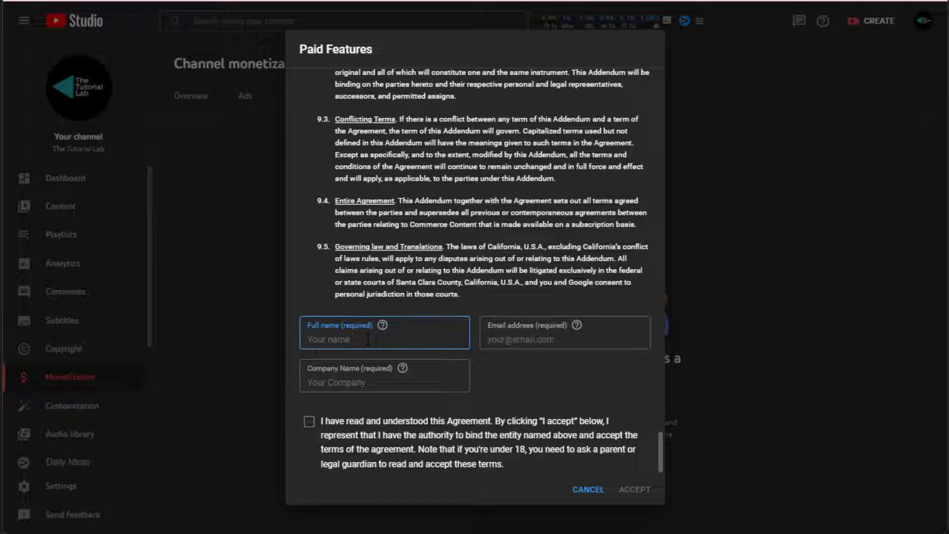
type("Abdun N")
type("oor Ma")
type("ruf")
left_click(488, 338)
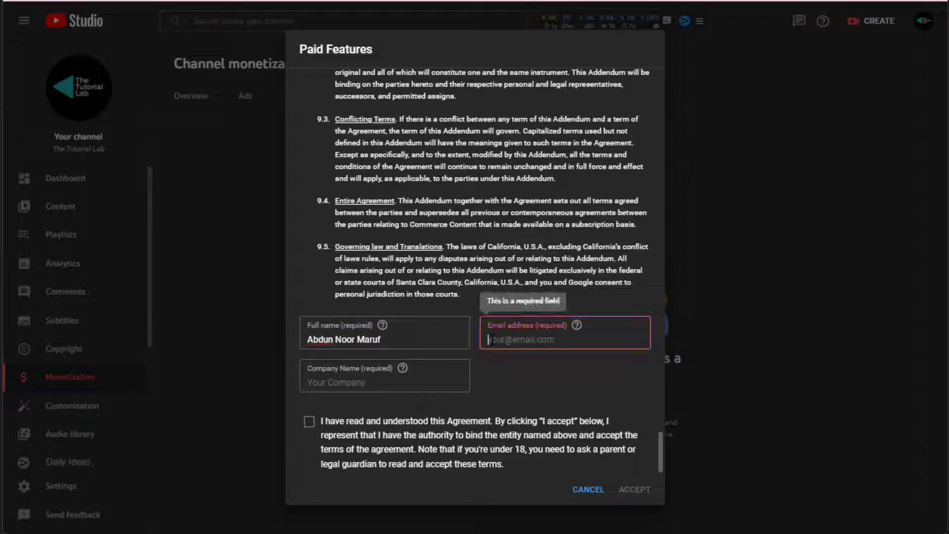
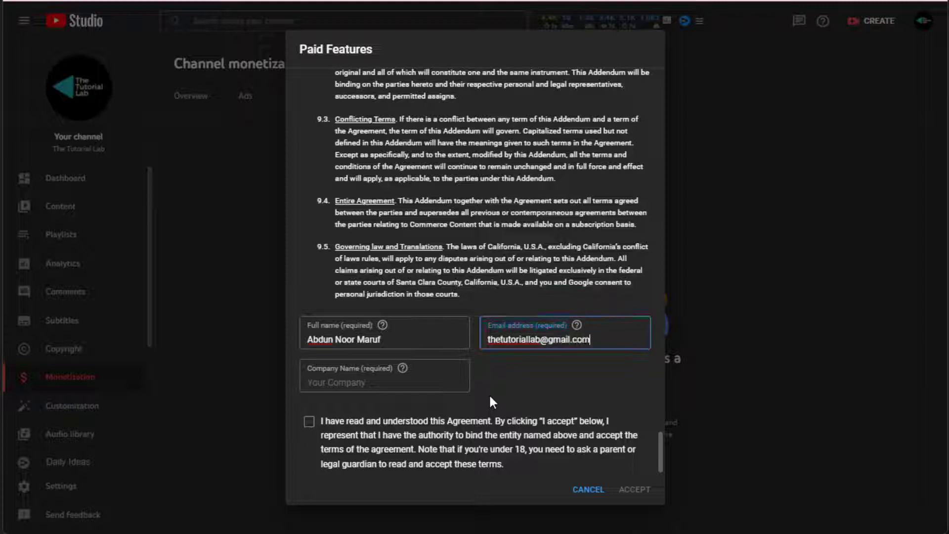
key("Tab")
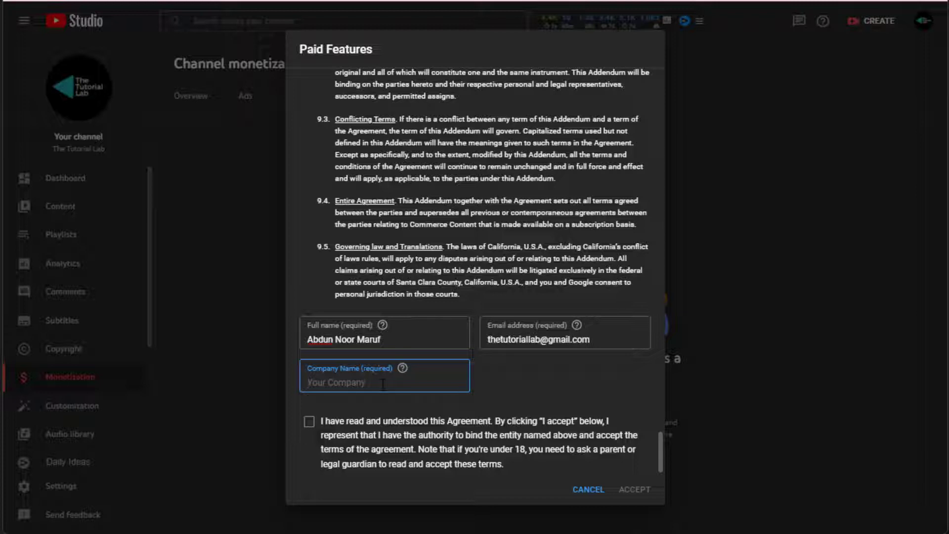
type("The")
type(" Tu")
type("torial la")
key("BackSpace")
key("BackSpace")
type("Lab")
Confirm having read the agreement and accept the Paid Features terms
left_click(310, 424)
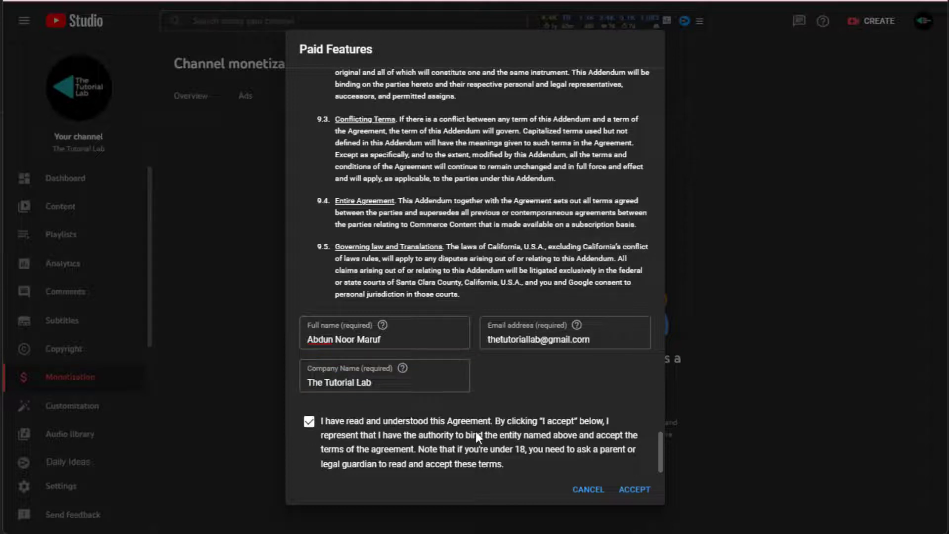
left_click(634, 491)
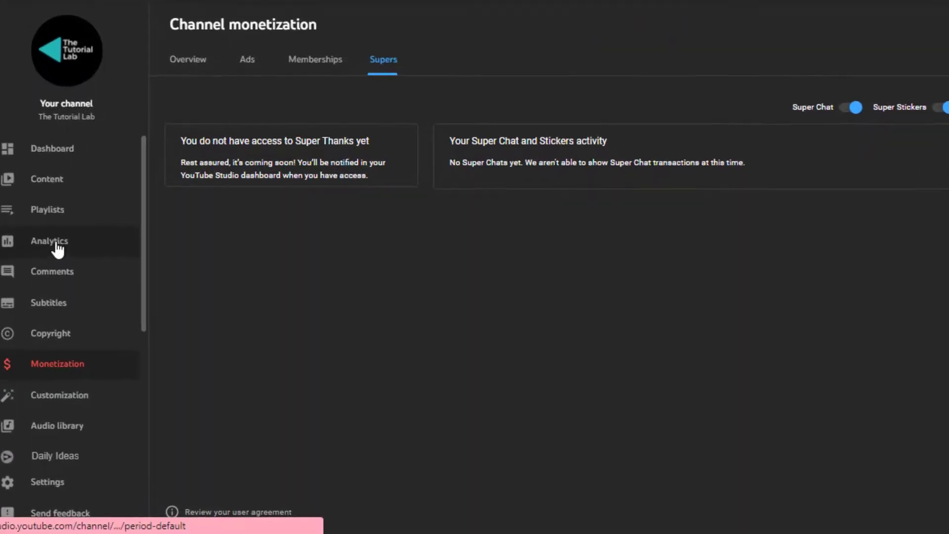
View the Revenue section of the channel's Analytics
left_click(59, 249)
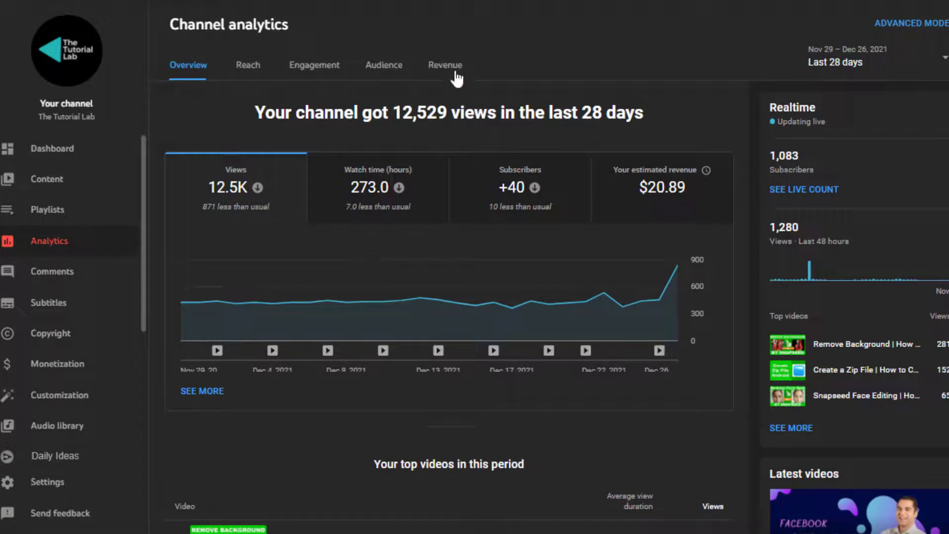
left_click(449, 71)
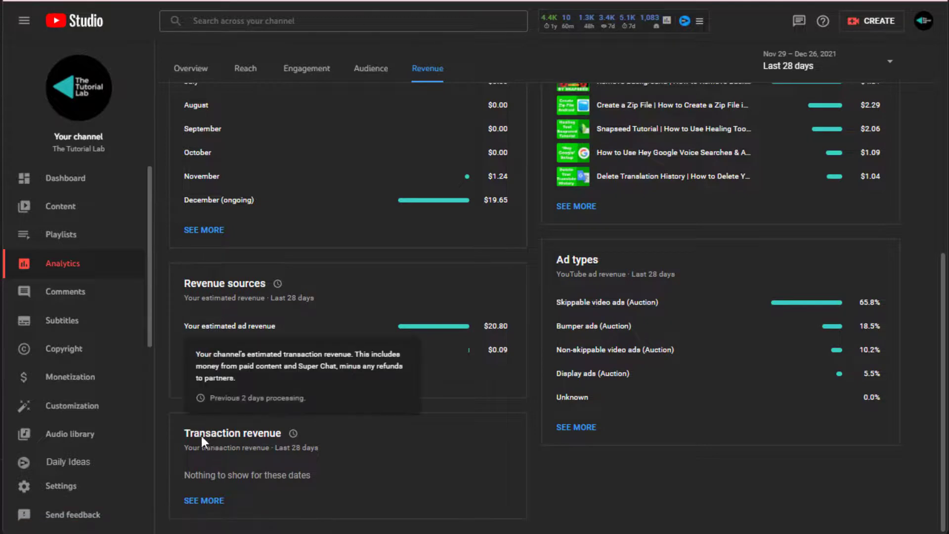
See the full Transaction revenue report broken down by transaction type
left_click(214, 501)
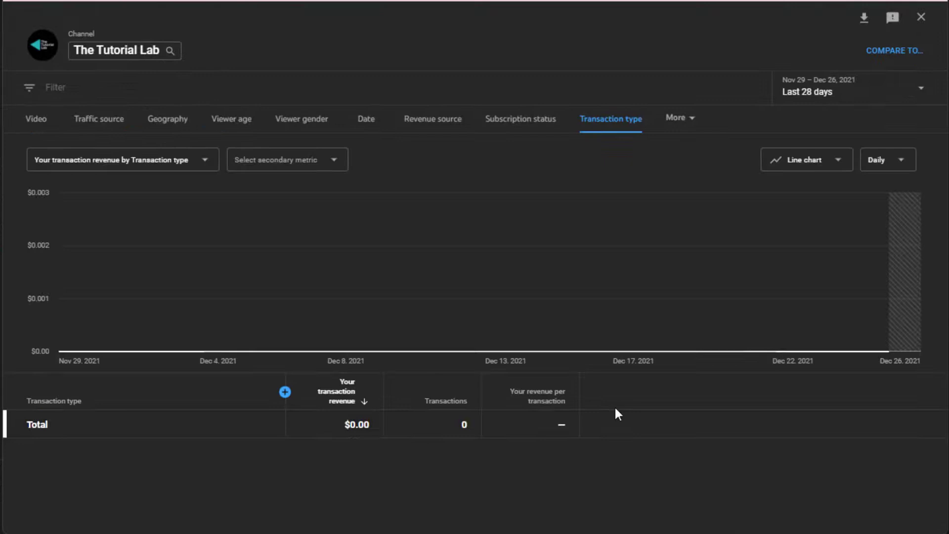